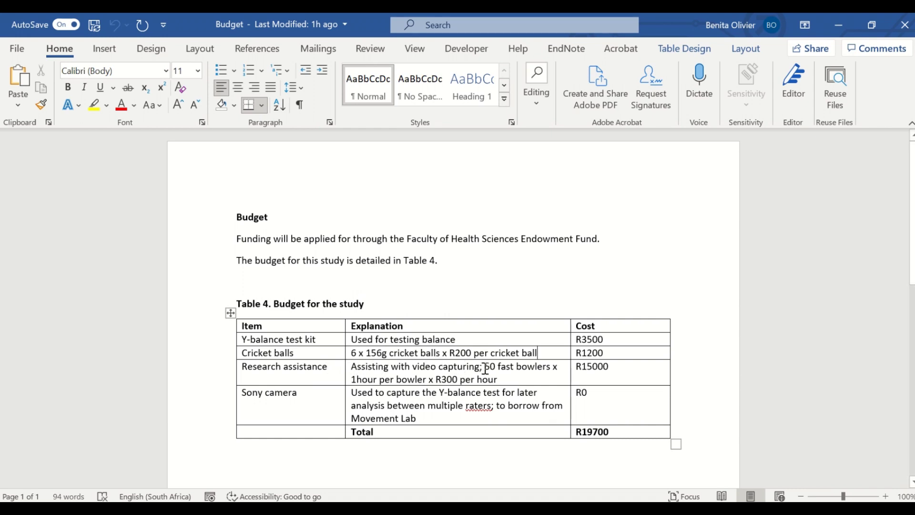
Select the research assistance cost calculation in Table 4, then deselect it.
left_click_drag(503, 380, 484, 366)
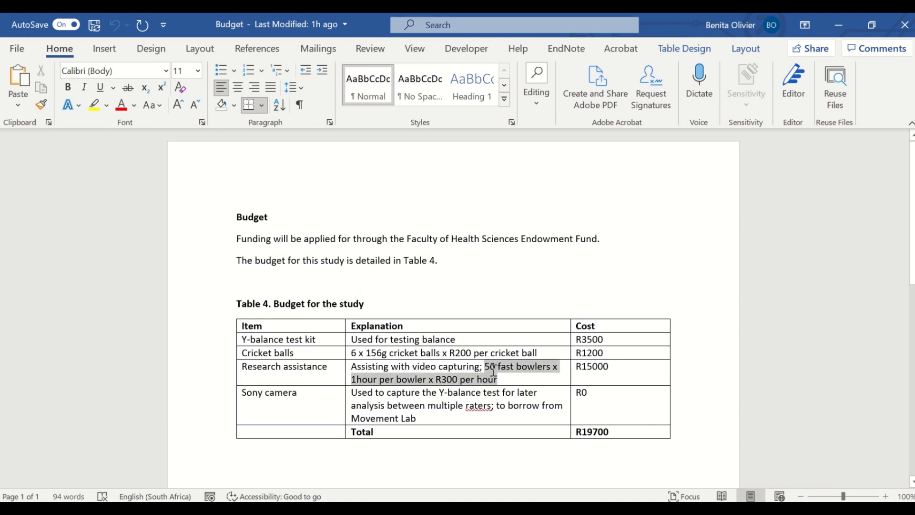
left_click(528, 368)
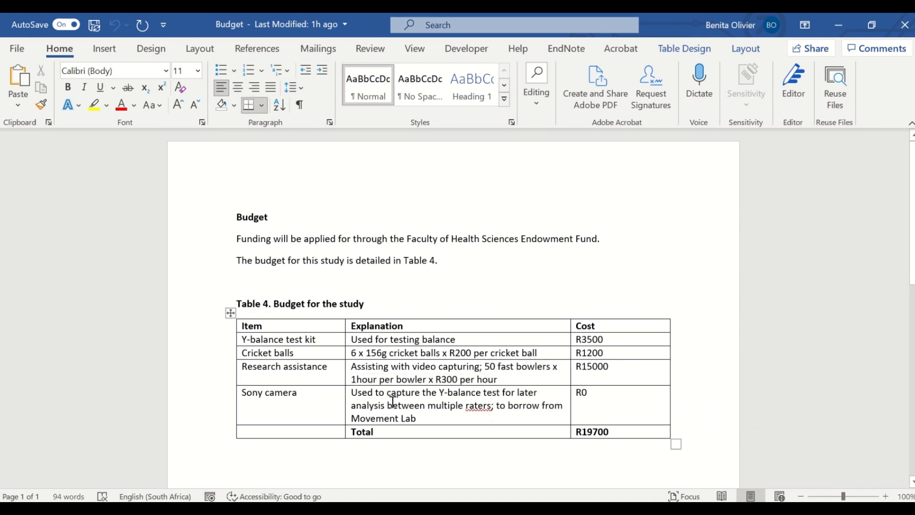